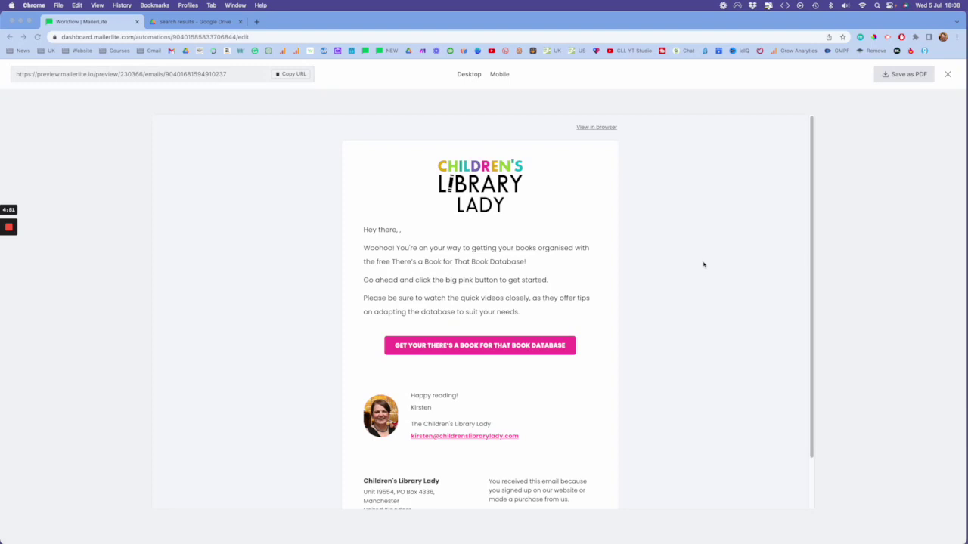
pyautogui.click(504, 347)
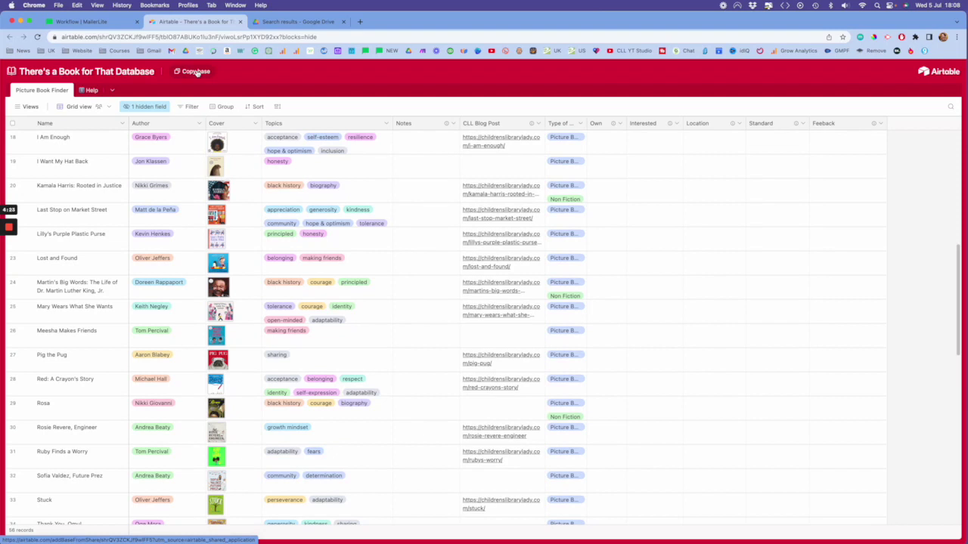
# Step: Copy the base into a workspace and rename it 'Example There's a Book for That Database'
pyautogui.click(197, 72)
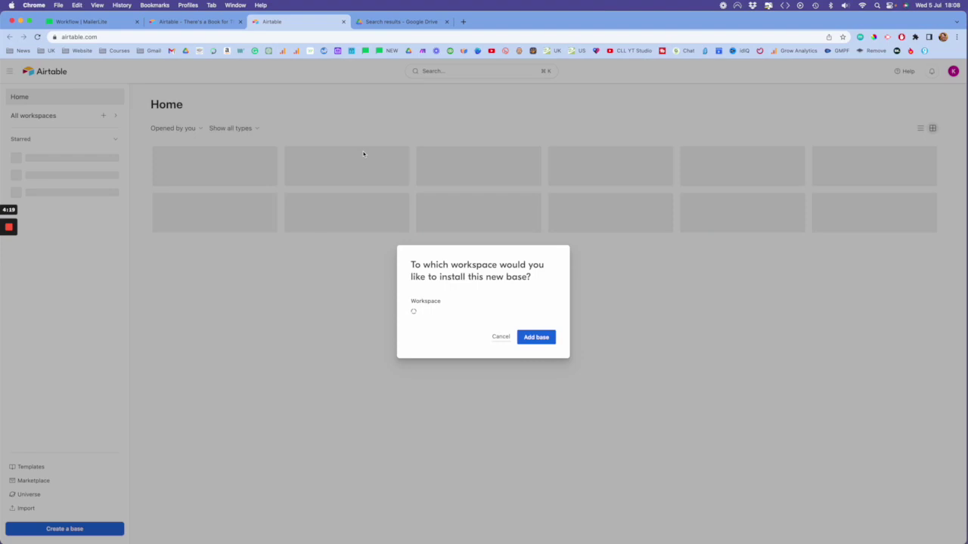
pyautogui.click(538, 338)
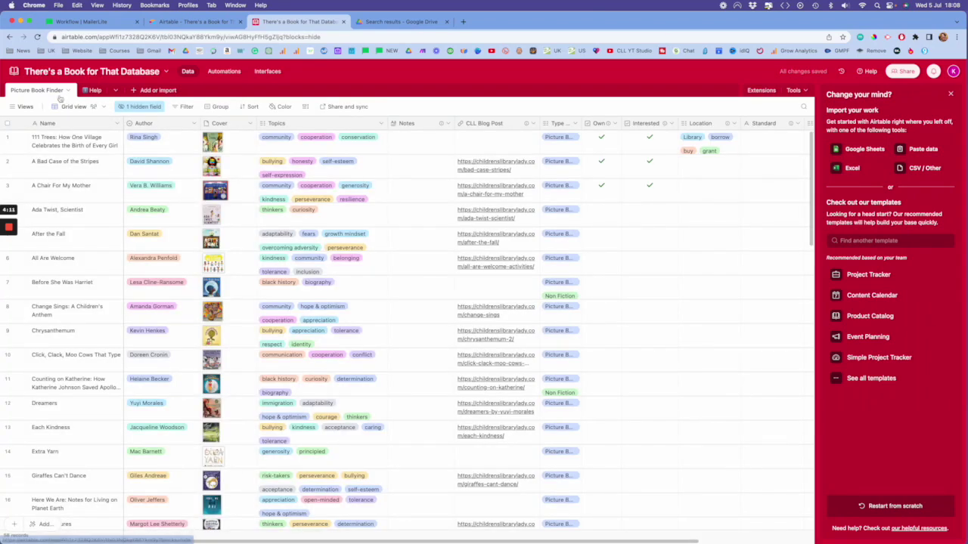
pyautogui.click(50, 72)
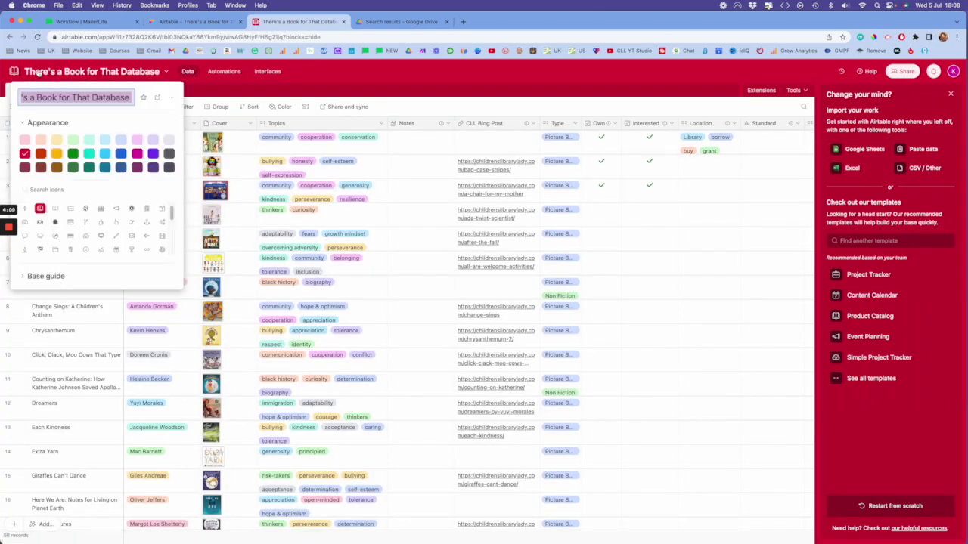
pyautogui.press('Left')
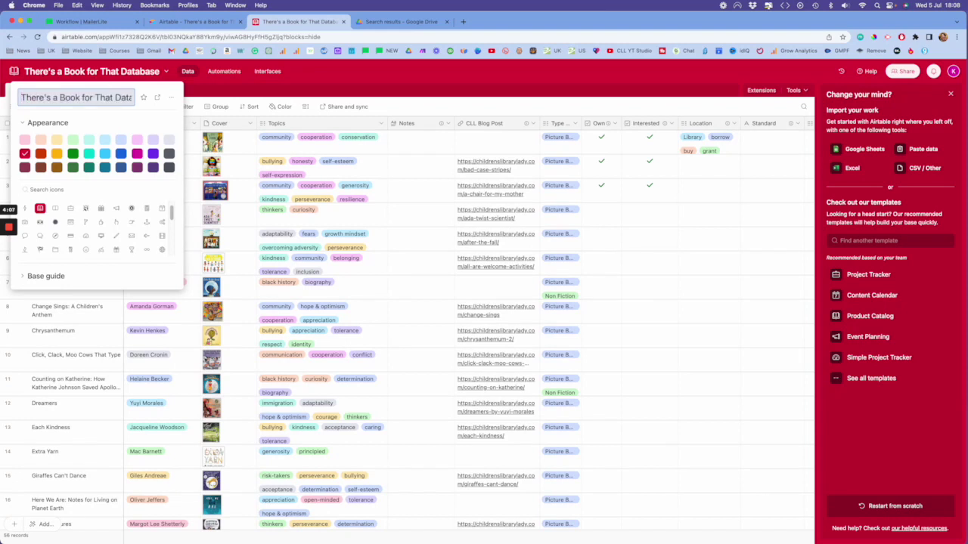
pyautogui.write('Exampl')
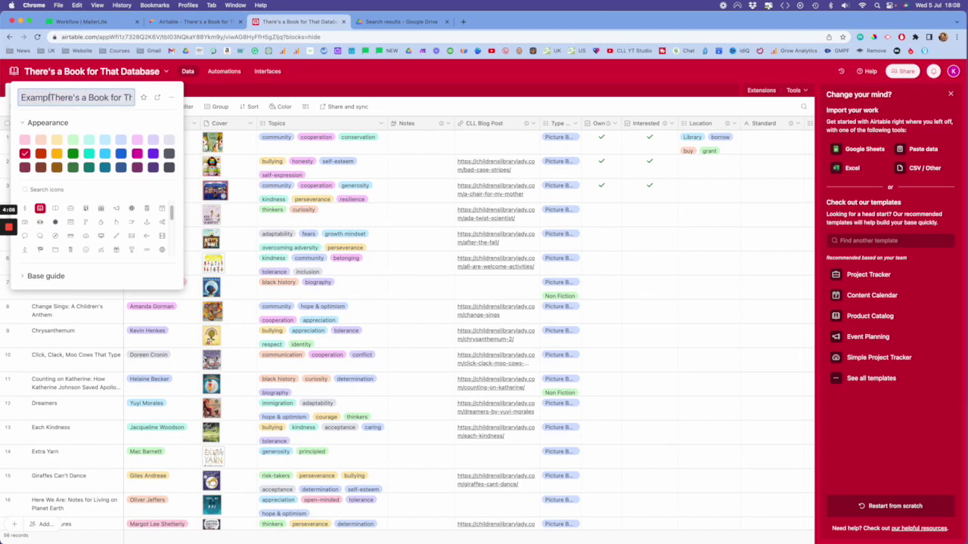
pyautogui.write('e')
pyautogui.click(343, 83)
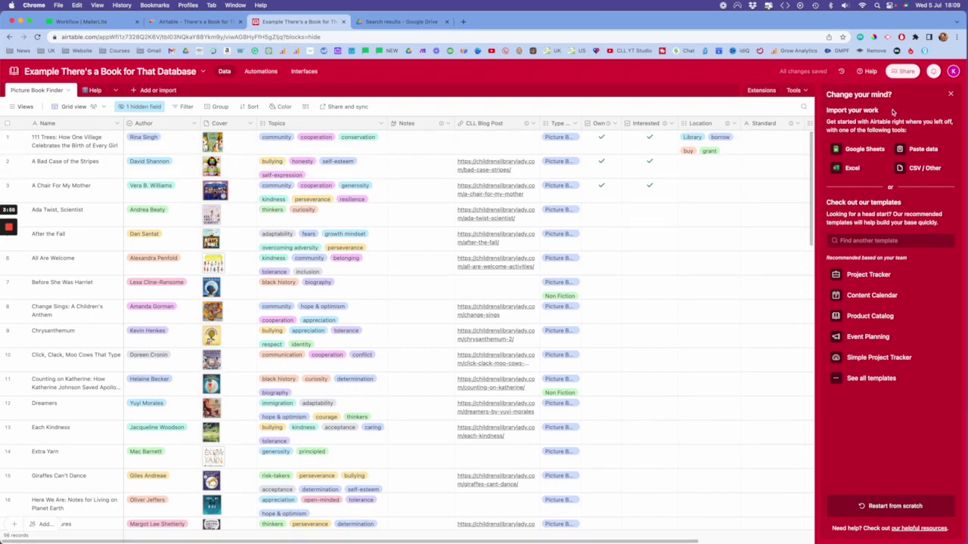
# Step: Close the 'Change your mind?' panel, widen Notes slightly, and select row 1's CLL Blog Post cell
pyautogui.click(951, 94)
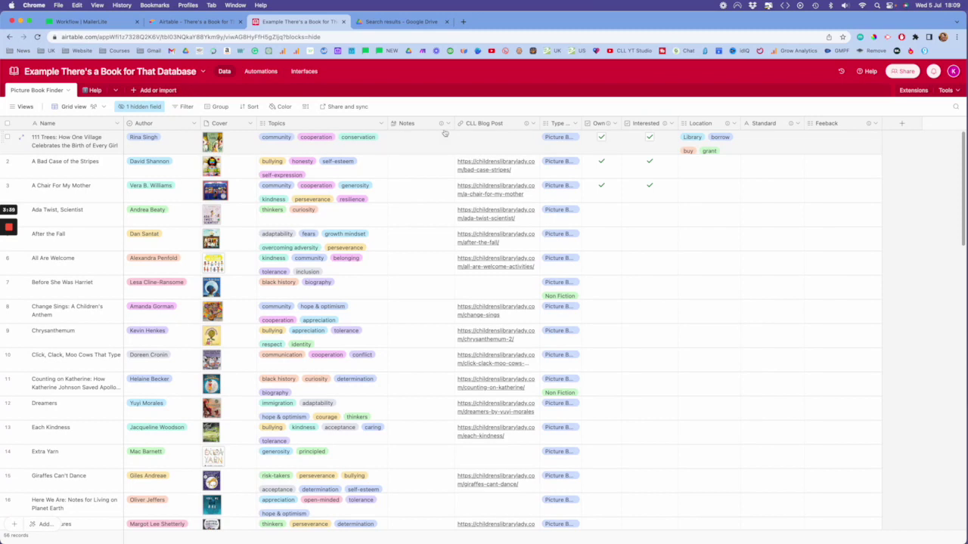
pyautogui.moveTo(452, 124); pyautogui.dragTo(461, 126)
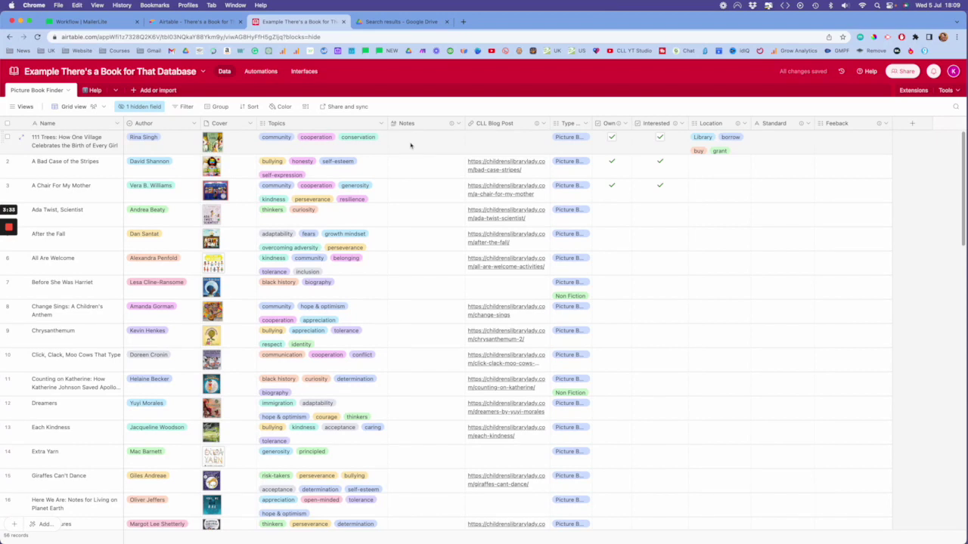
pyautogui.click(503, 138)
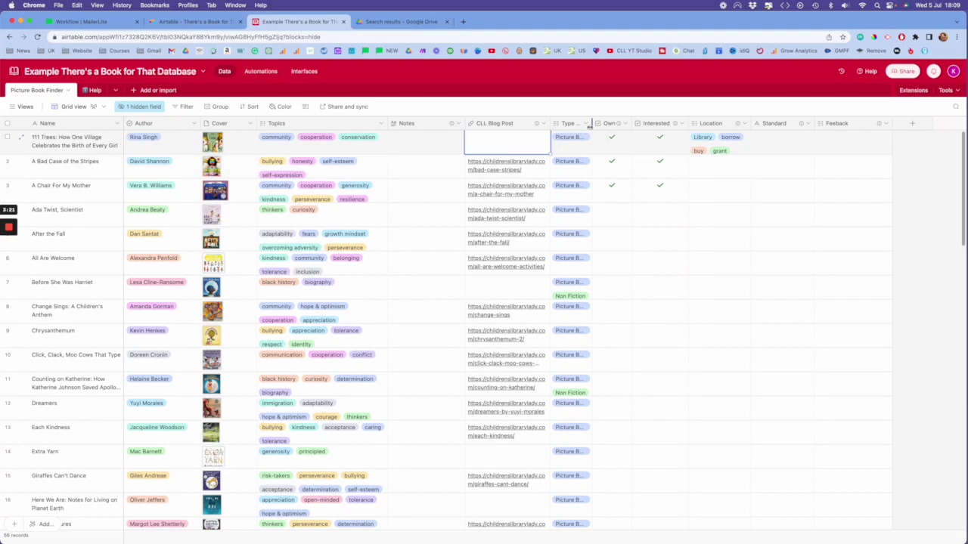
# Step: Widen Type of Book to review every record's full value, then narrow it back
pyautogui.moveTo(592, 123); pyautogui.dragTo(627, 125)
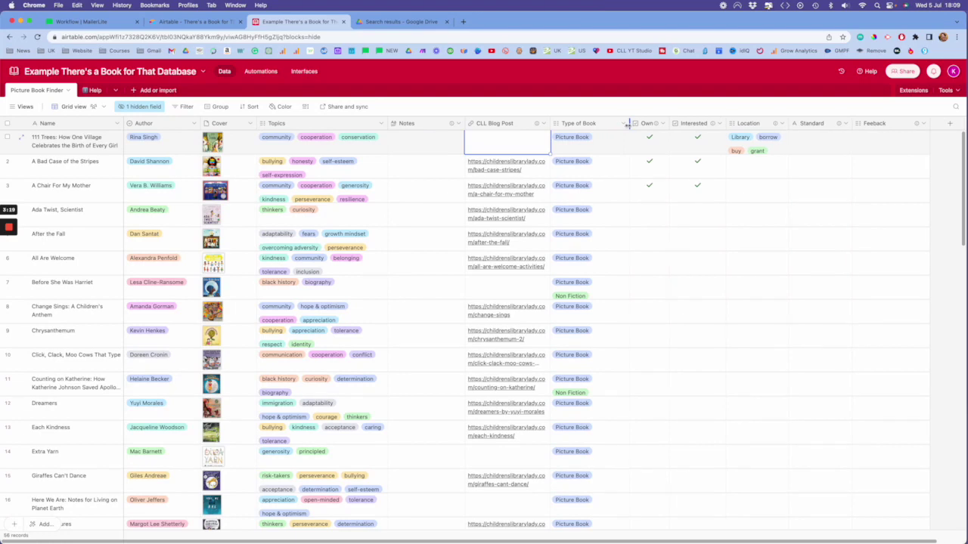
pyautogui.scroll(-2, 603, 160)
pyautogui.scroll(2, 603, 160)
pyautogui.scroll(-3, 603, 161)
pyautogui.scroll(-5, 604, 162)
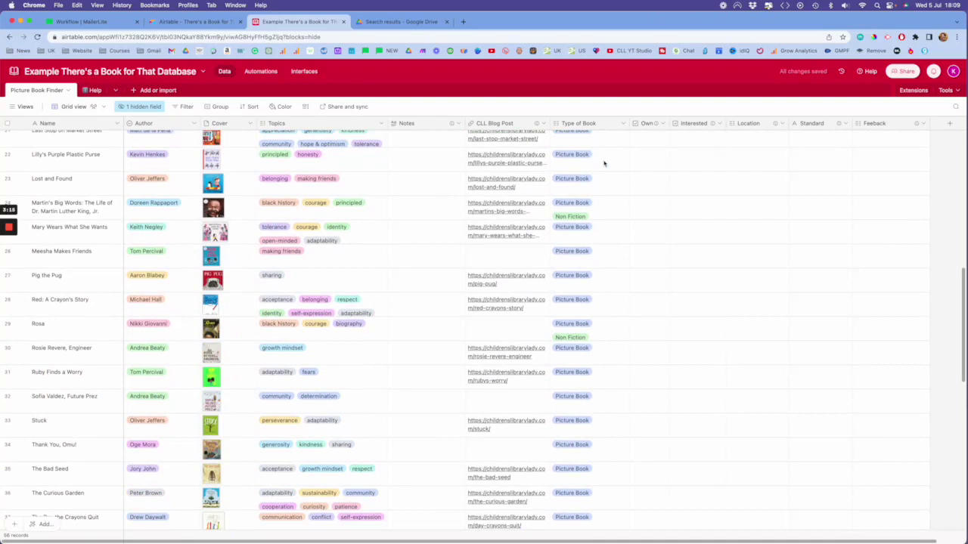
pyautogui.scroll(-2, 604, 163)
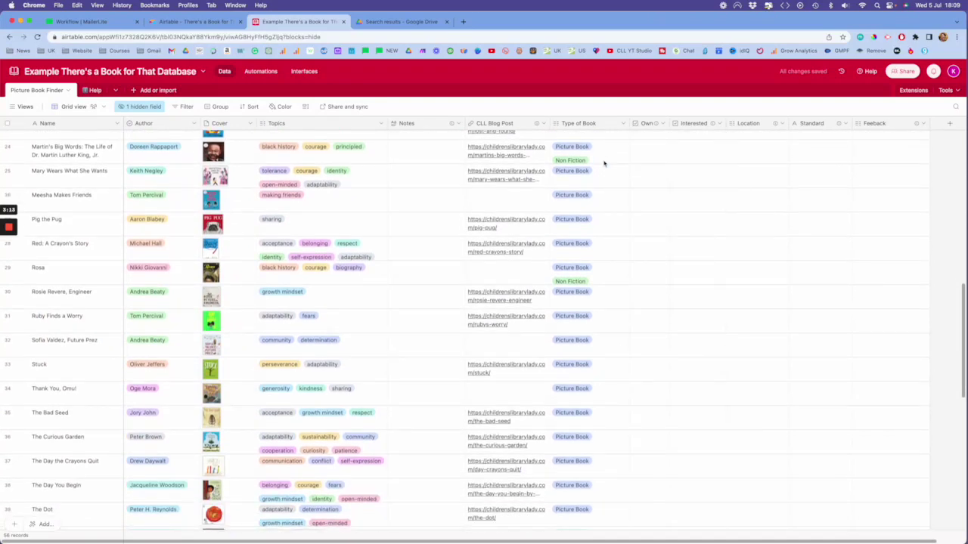
pyautogui.scroll(4, 603, 163)
pyautogui.scroll(5, 604, 163)
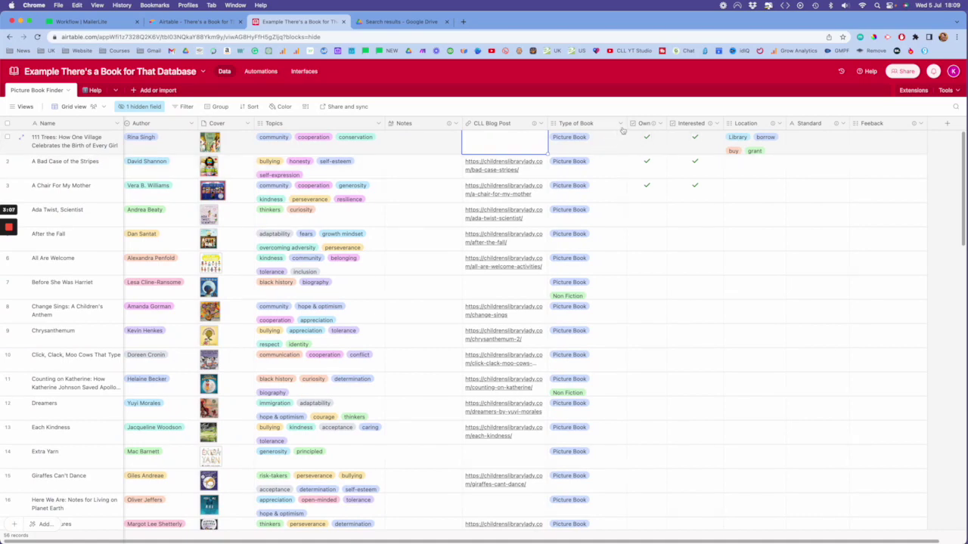
pyautogui.moveTo(623, 125); pyautogui.dragTo(599, 123)
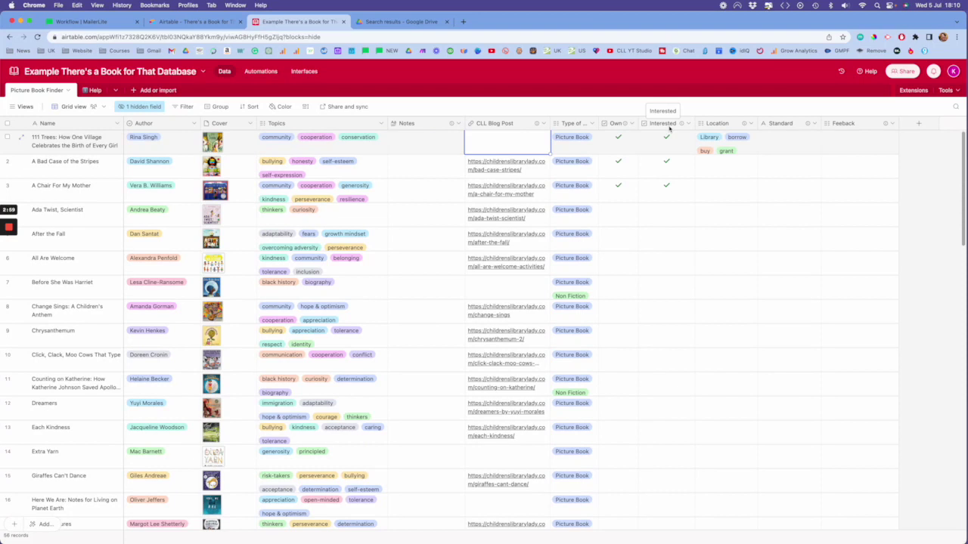
# Step: Tick Own for Ada Twist, Scientist and widen the Location column slightly
pyautogui.click(618, 212)
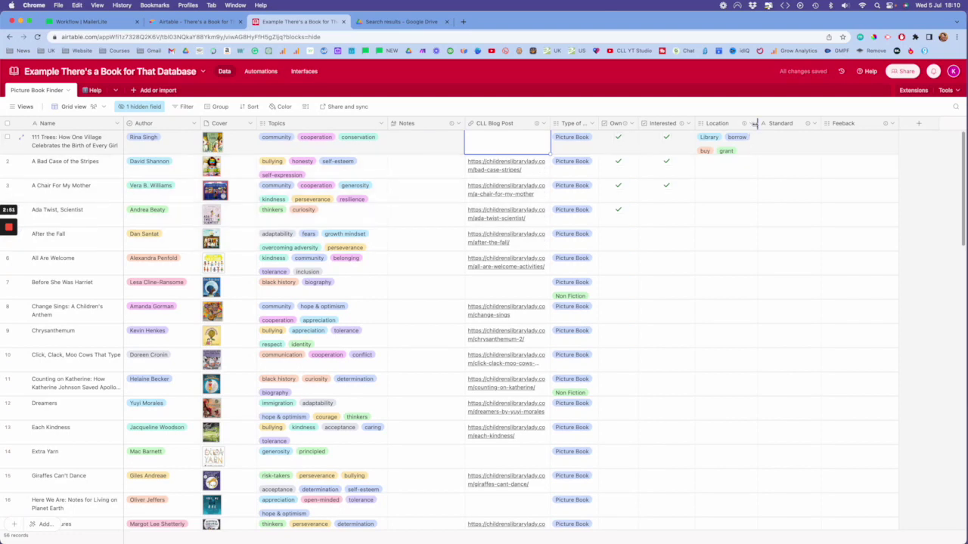
pyautogui.moveTo(754, 123); pyautogui.dragTo(766, 124)
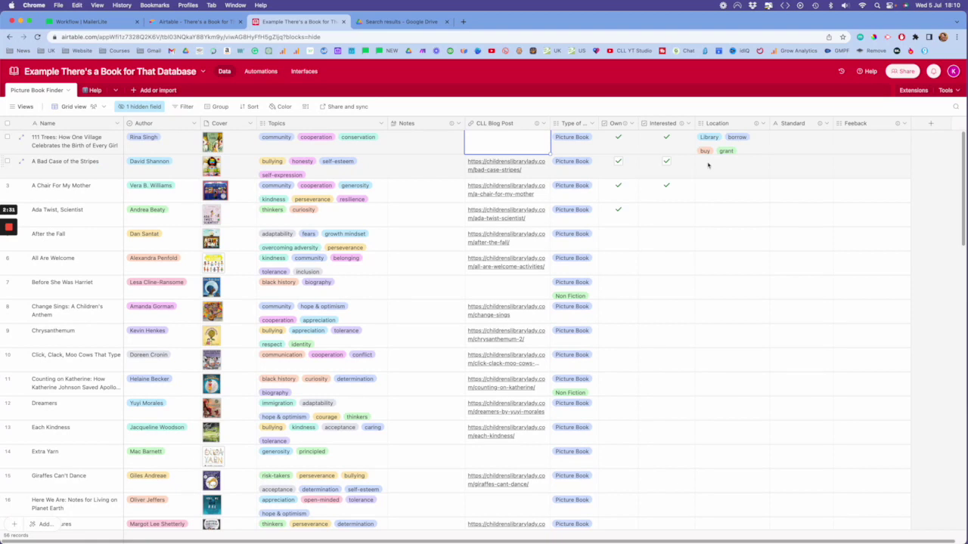
pyautogui.click(794, 140)
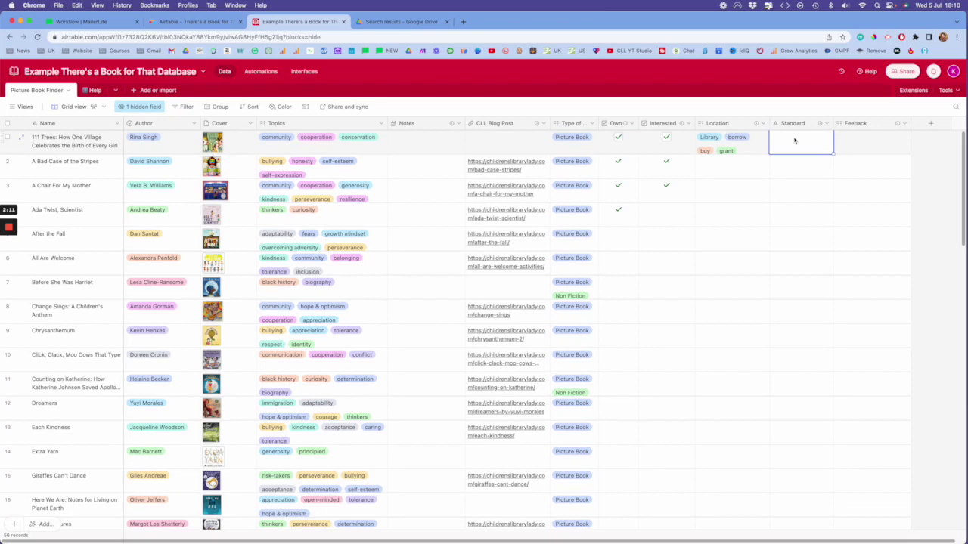
pyautogui.click(866, 145)
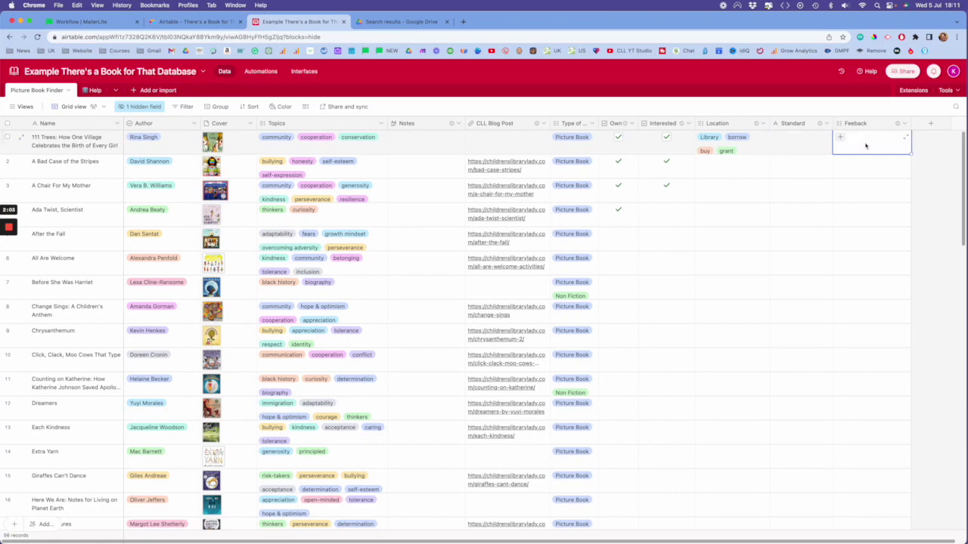